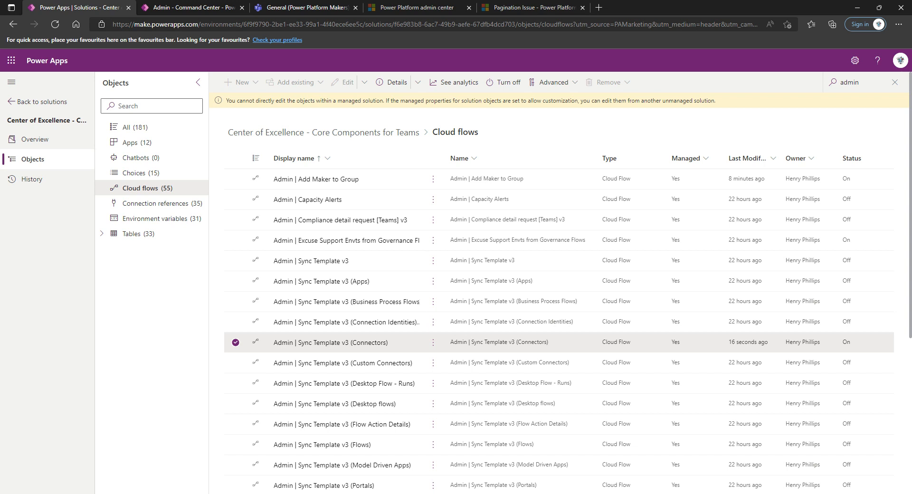
left_click(235, 345)
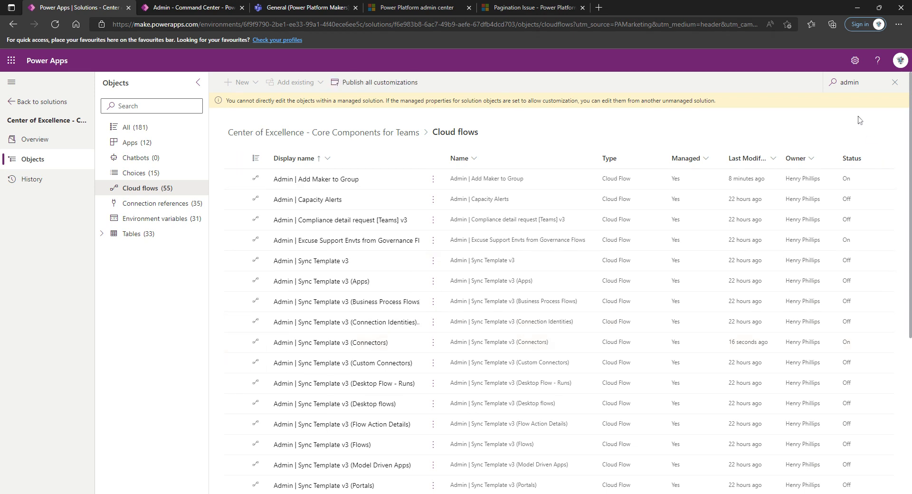
double_click(843, 82)
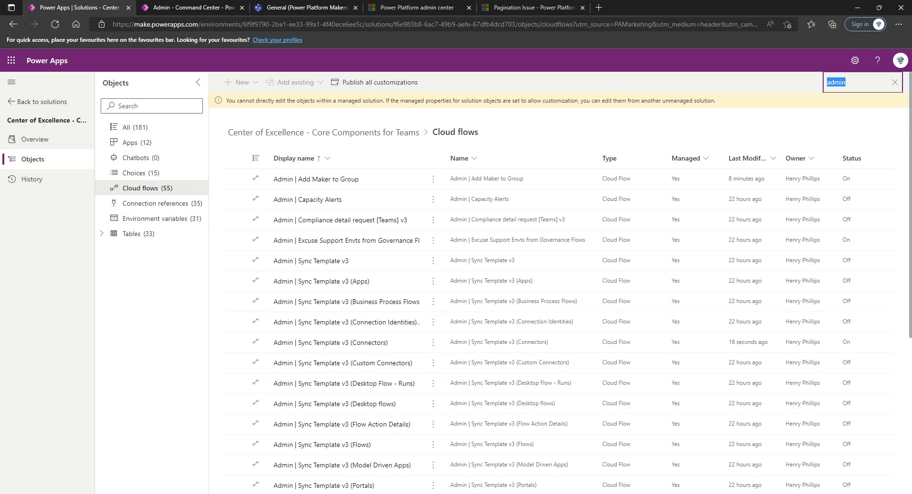
key("Right")
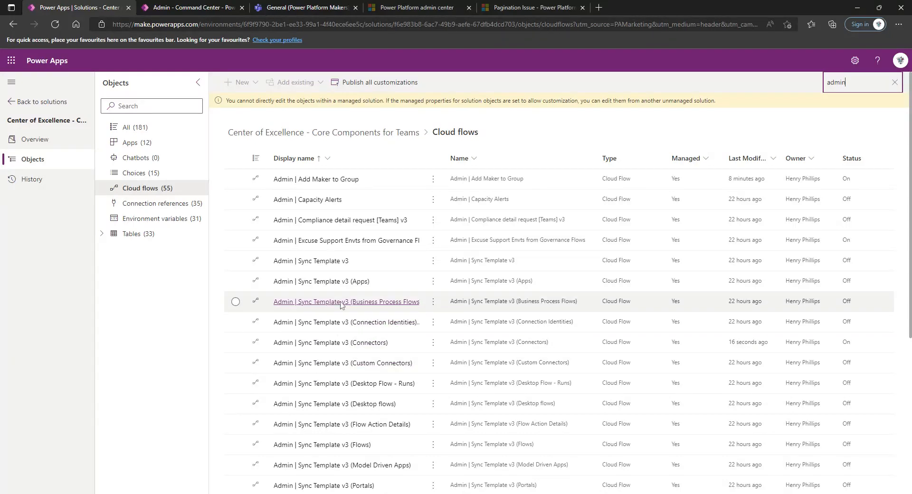
Try turning on the Admin | Sync Template v3 (Apps) flow, then highlight the pagination limit values in the error
left_click(236, 281)
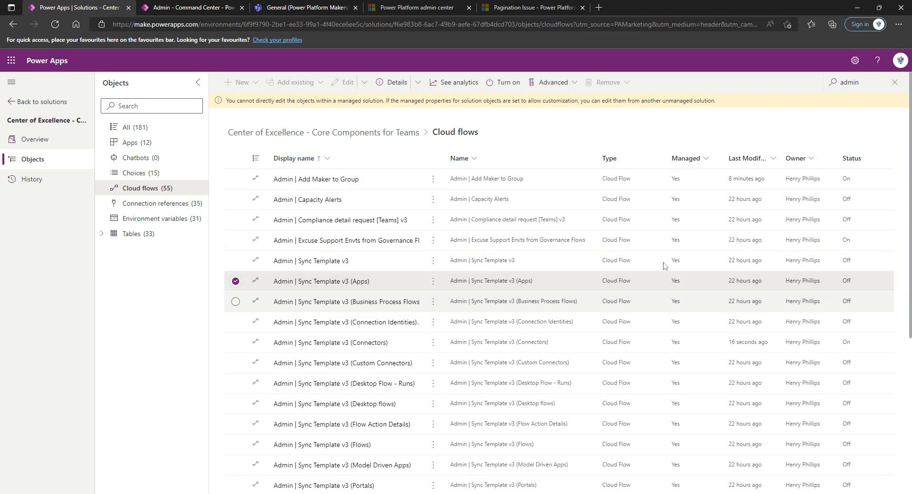
left_click(504, 83)
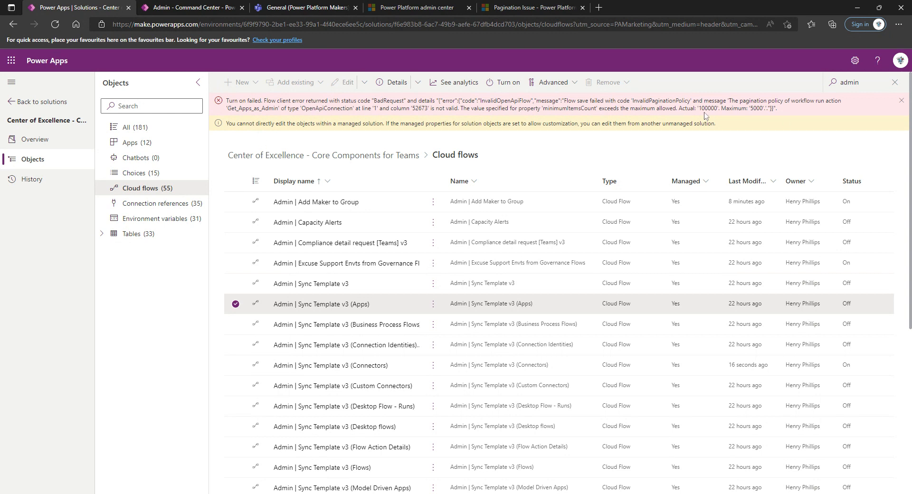
left_click_drag(679, 108, 764, 108)
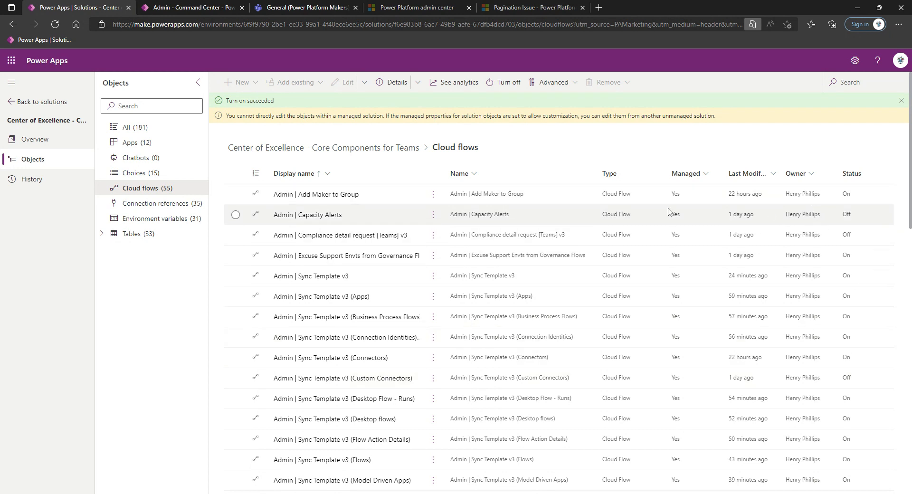
Dismiss the success banner and search the flows for 'admin | sync template v3'
left_click(902, 101)
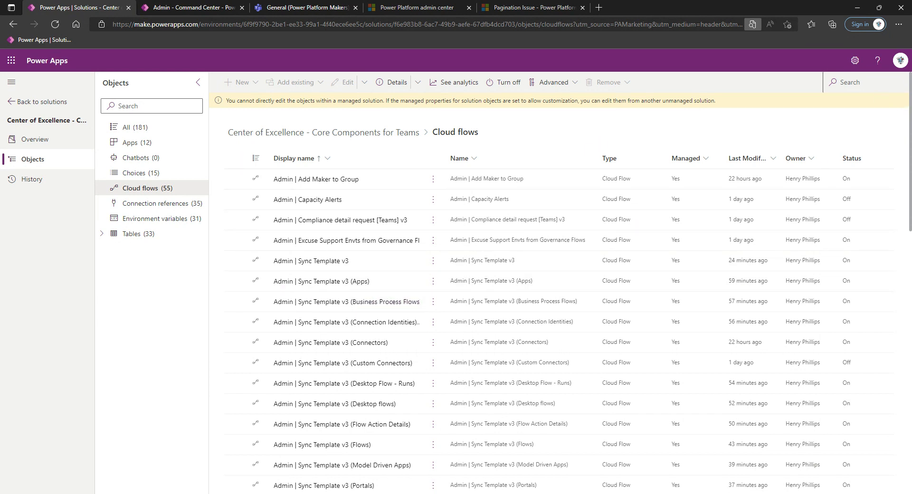
left_click(847, 82)
type("admin")
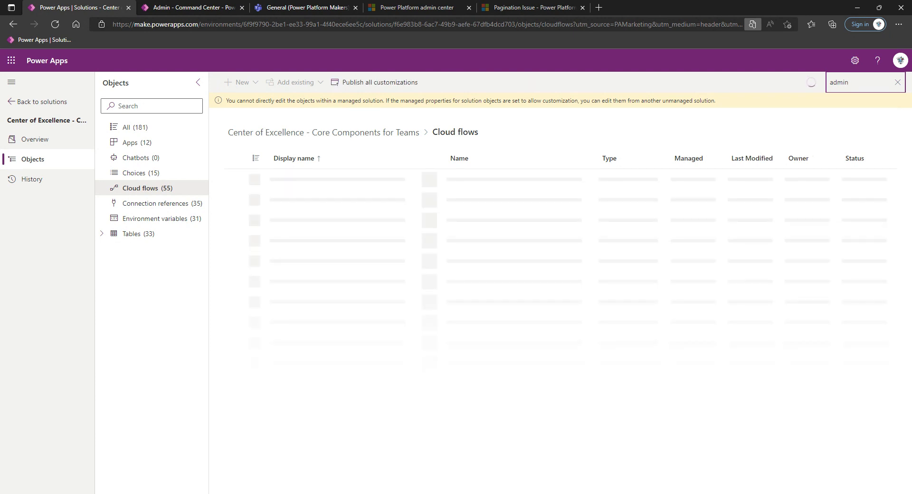
type(" !")
key("BackSpace")
type("|")
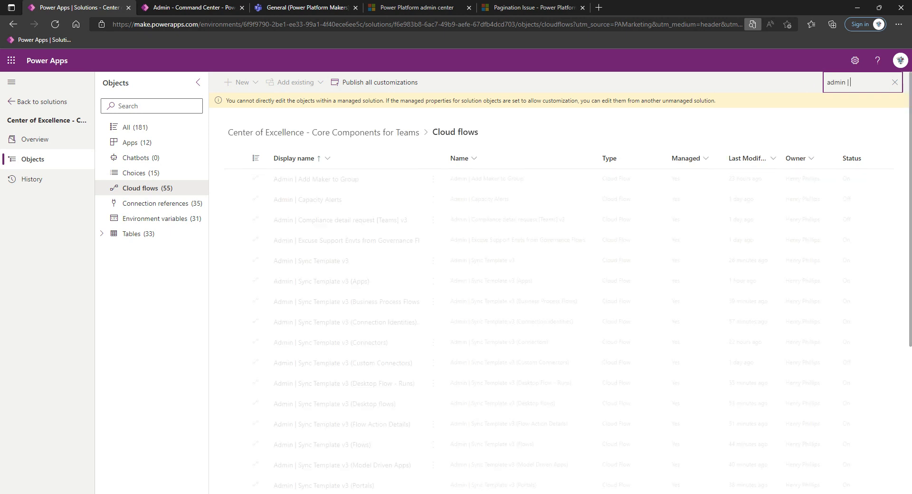
type(" sync template v3")
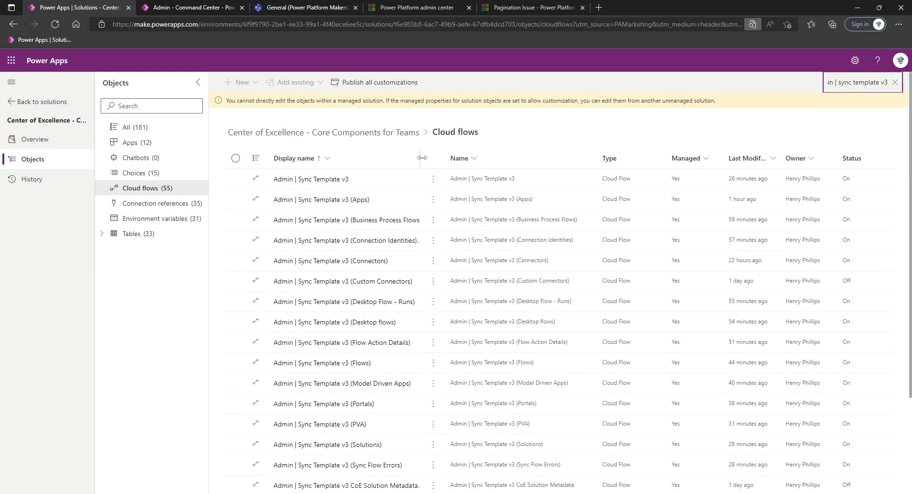
Widen the Display name column and tick the Apps through Flow Action Details sync flows
left_click_drag(442, 159, 551, 165)
left_click(236, 200)
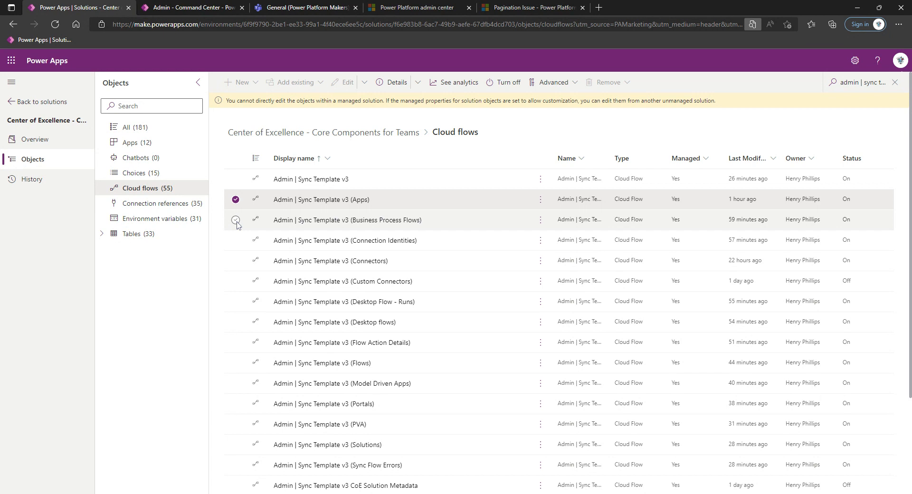
left_click(235, 220)
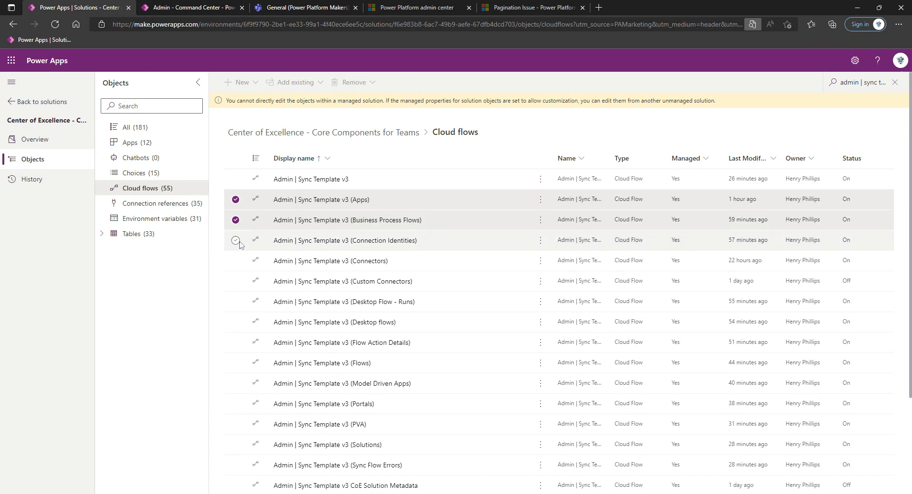
left_click(235, 241)
left_click(236, 281)
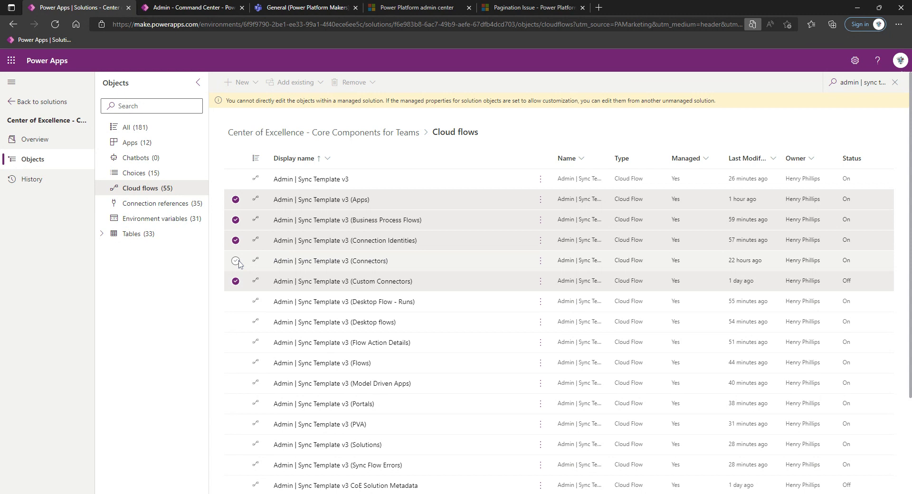
left_click(236, 302)
left_click(234, 323)
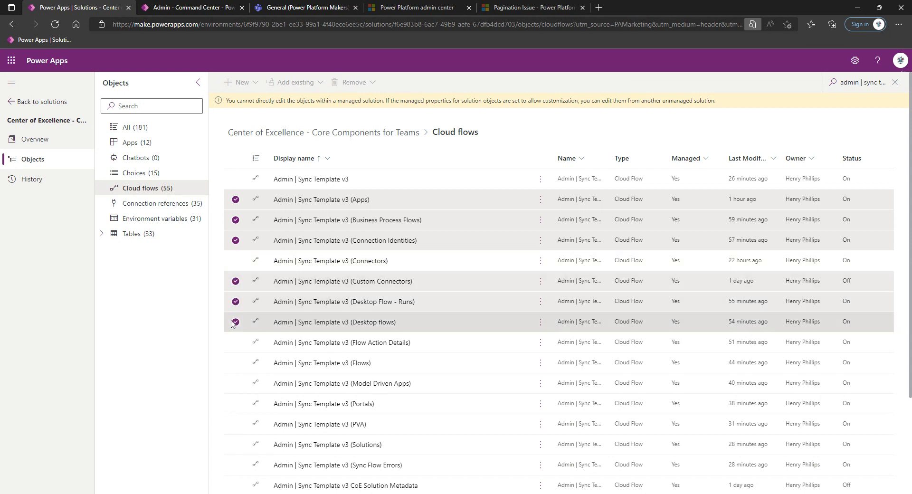
left_click(236, 342)
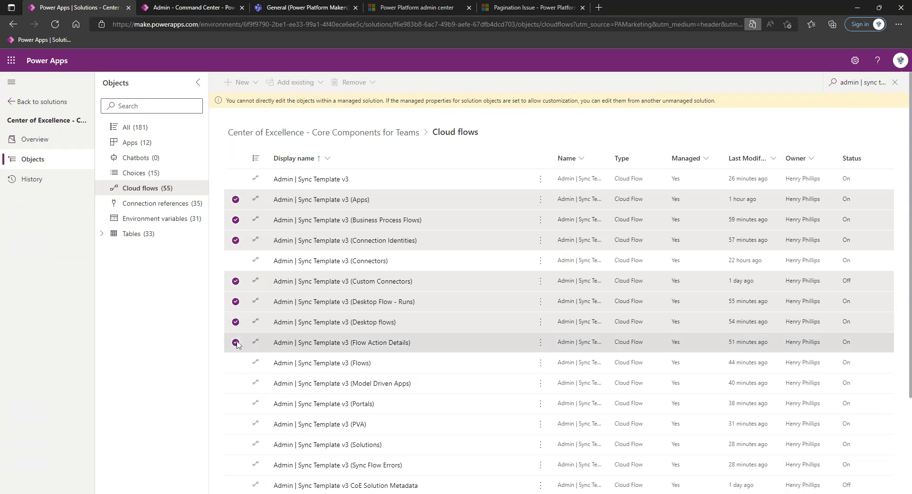
Tick the Flows, Model Driven Apps, Portals, PVA, Solutions and Sync Flow Errors flows
left_click(236, 363)
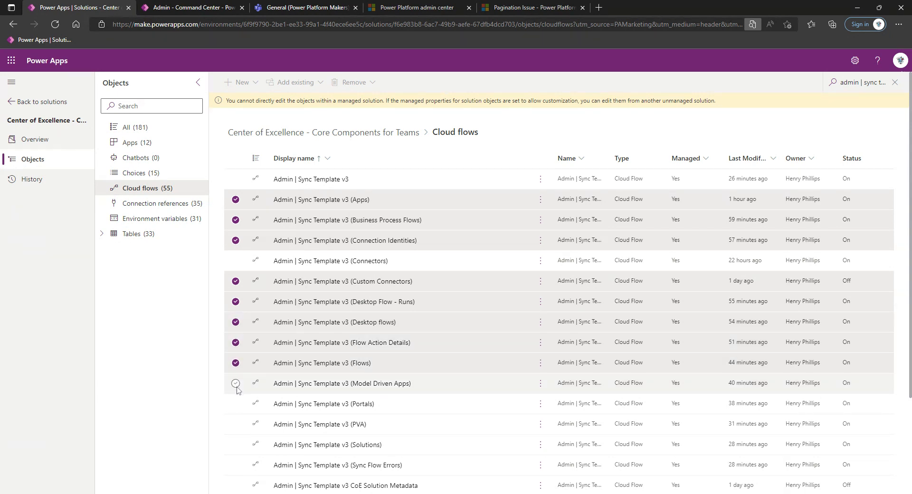
left_click(236, 383)
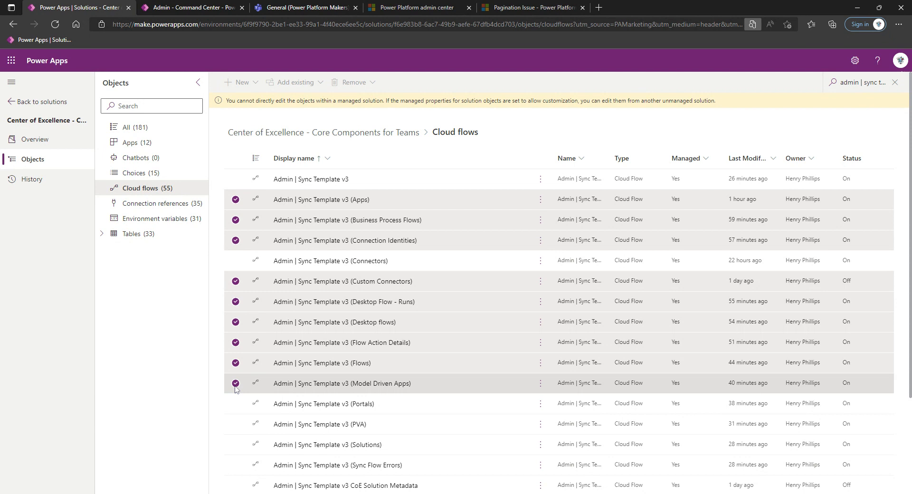
left_click(236, 404)
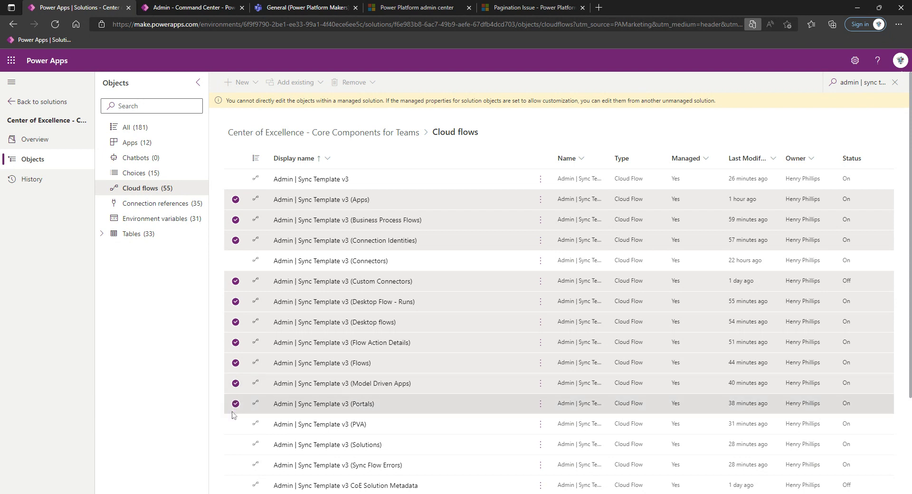
left_click(236, 424)
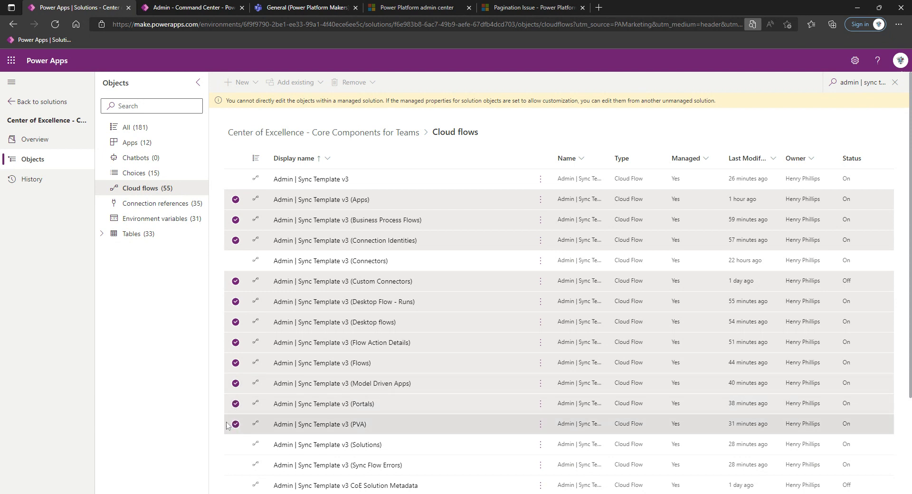
left_click(235, 445)
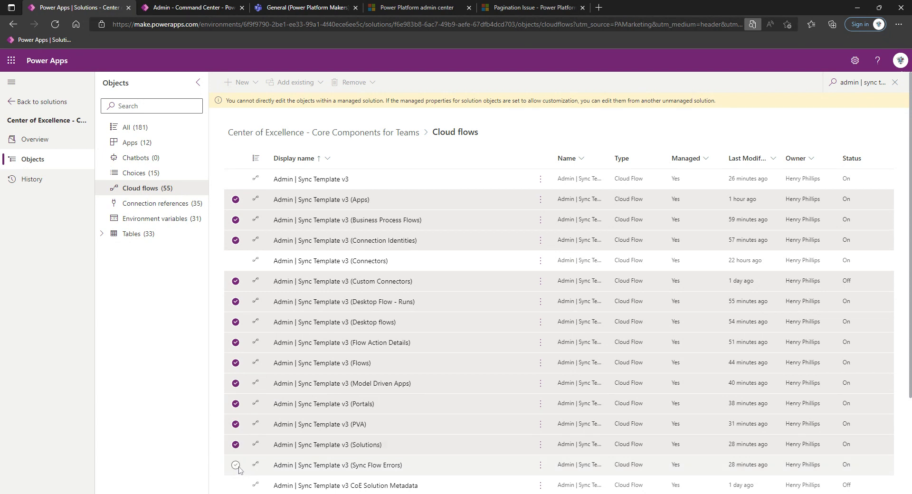
left_click(236, 465)
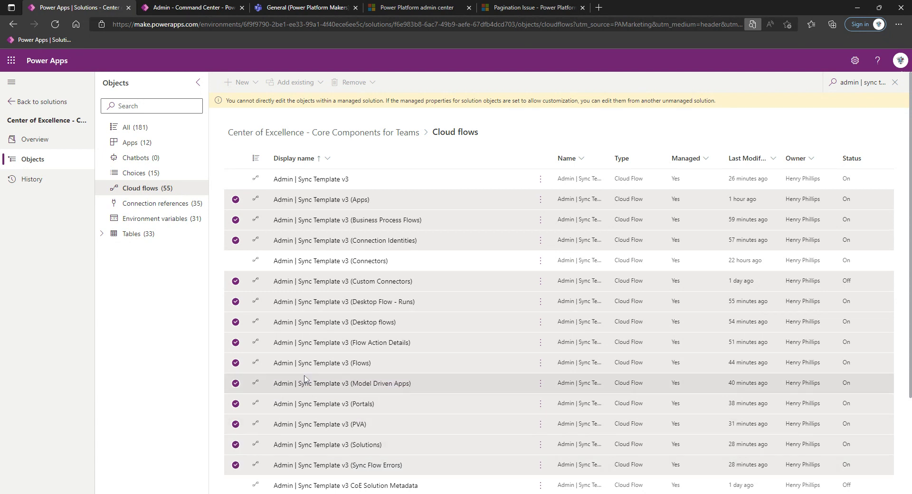
Tick the base Admin | Sync Template v3 flow, then select every flow in the list
scroll(400, 295, "down", 1)
left_click(236, 164)
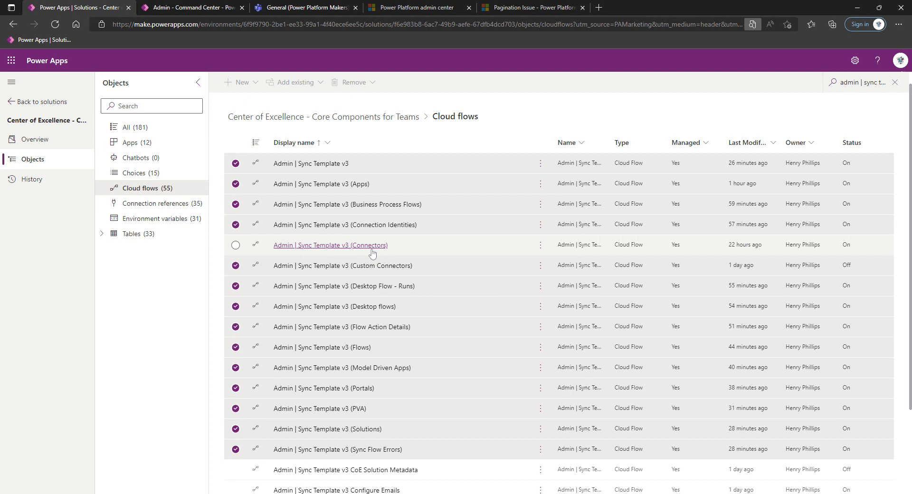
scroll(346, 333, "down", 2)
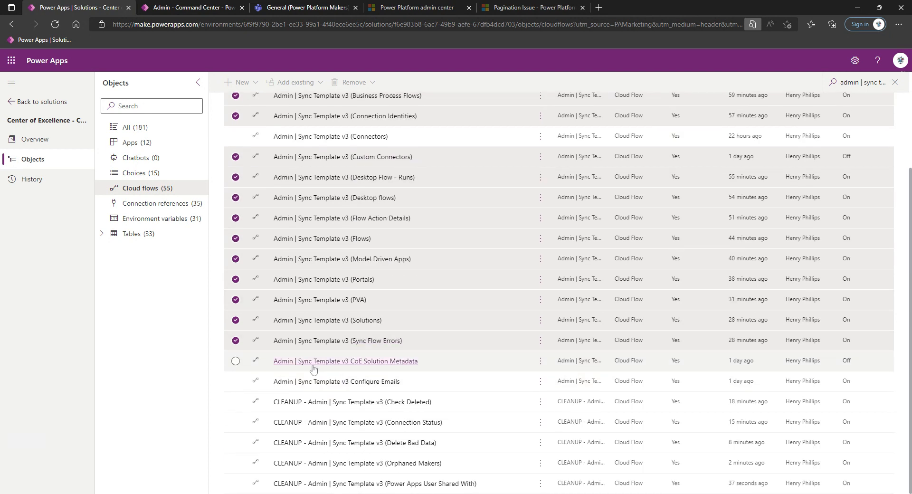
scroll(313, 369, "up", 3)
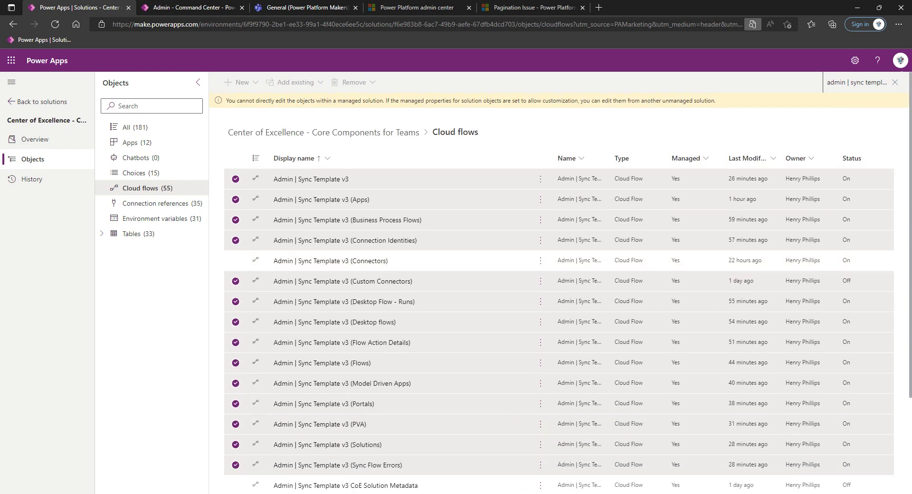
scroll(333, 285, "down", 2)
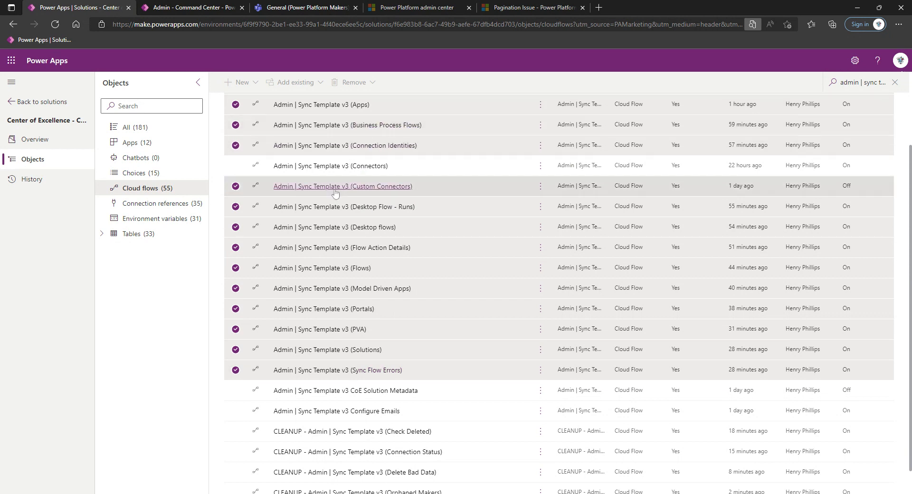
scroll(241, 133, "up", 2)
left_click(236, 158)
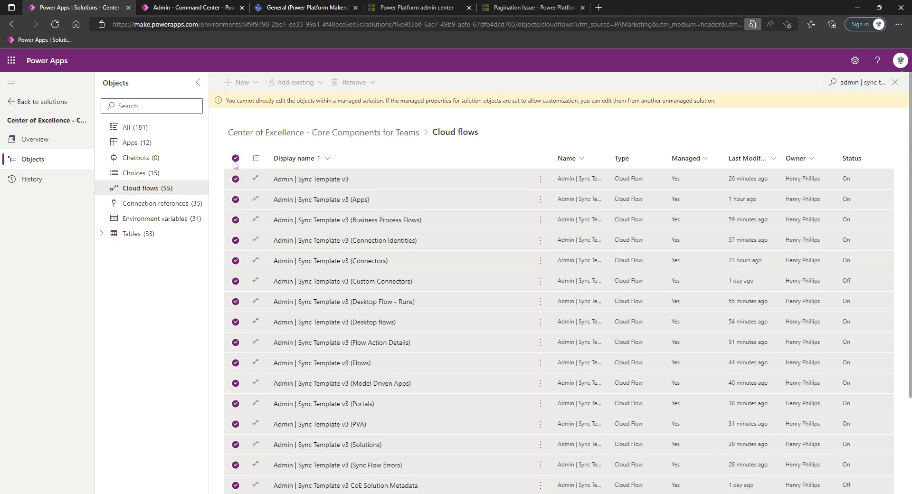
Clear the selection and replace the search filter with 'cleanup - admin'
left_click(236, 159)
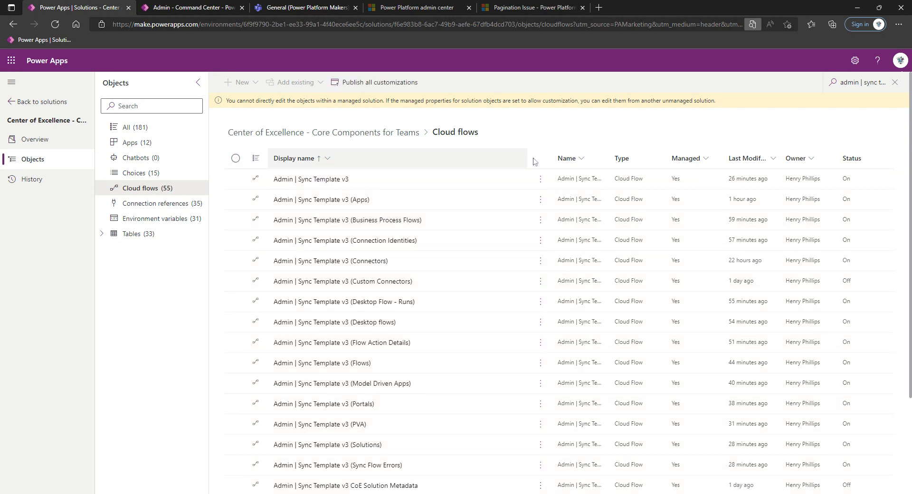
left_click(877, 83)
key("ctrl+a")
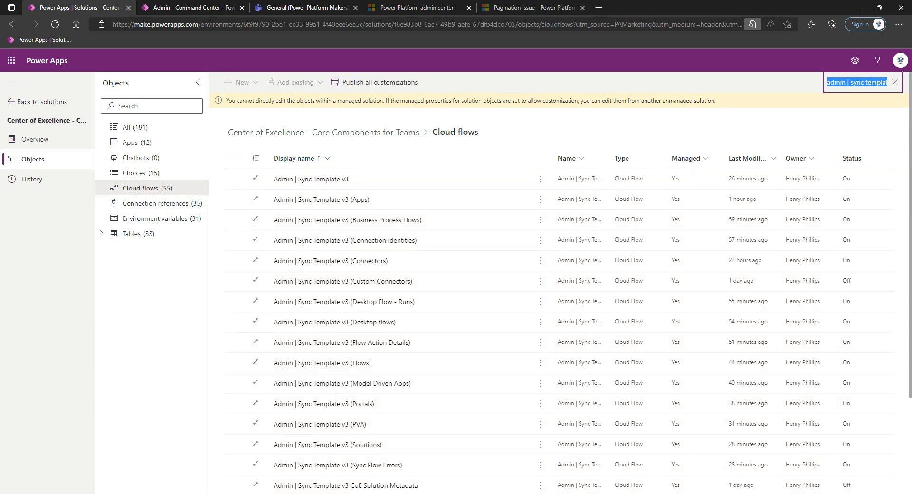
type("cleanup ")
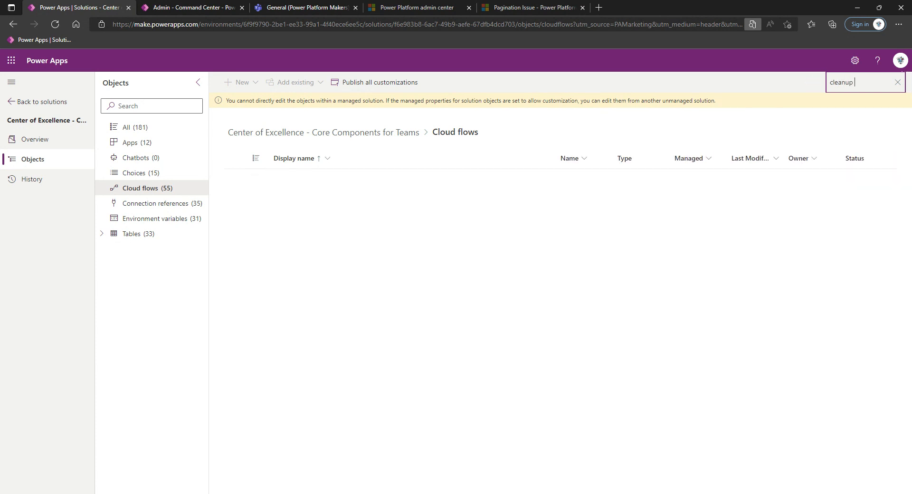
type("- admin")
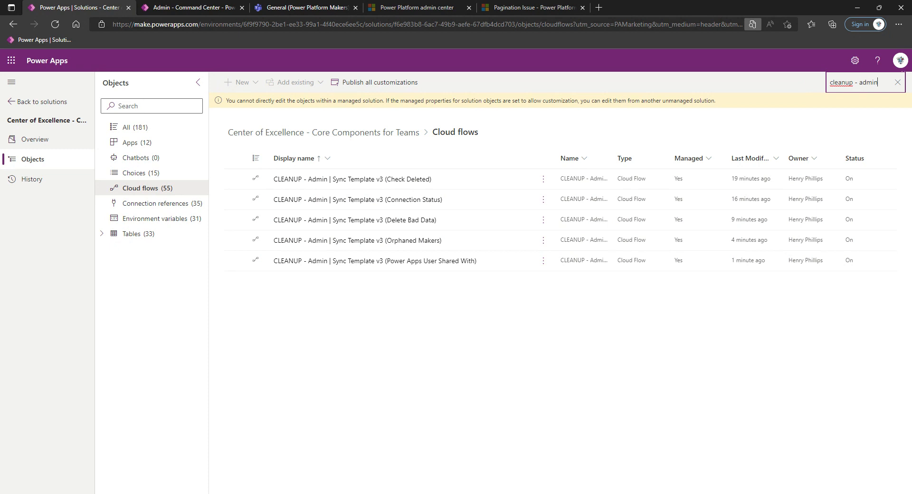
left_click(459, 180)
left_click(470, 204)
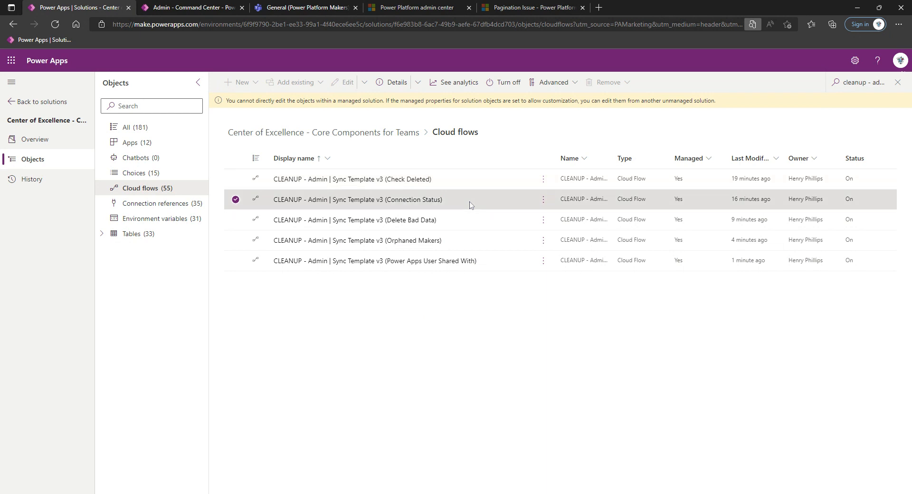
left_click(477, 222)
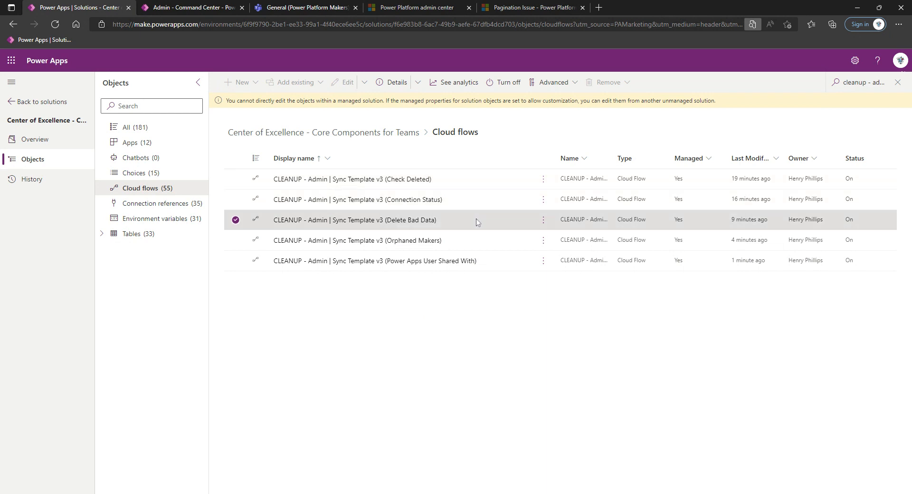
left_click(492, 240)
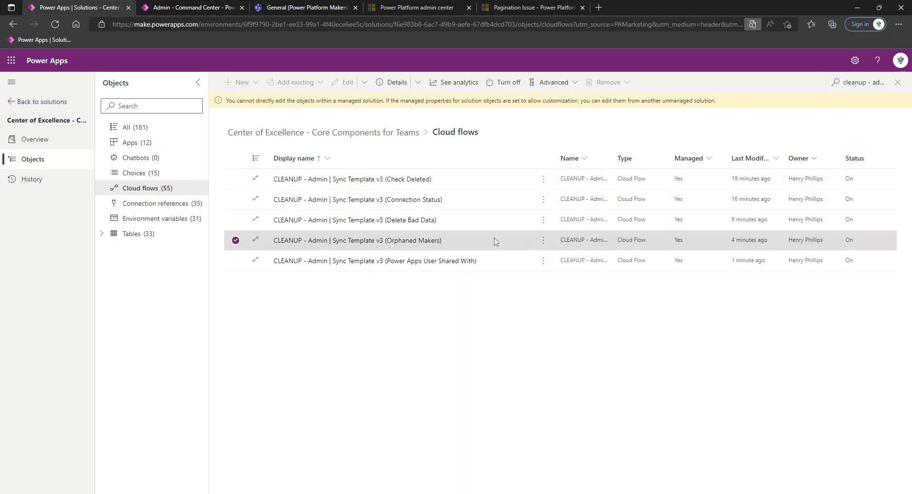
left_click(511, 261)
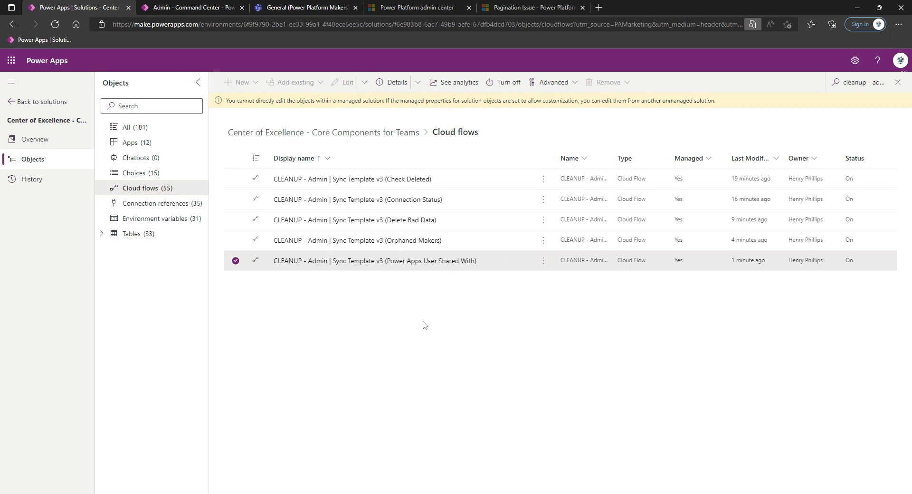
left_click(235, 261)
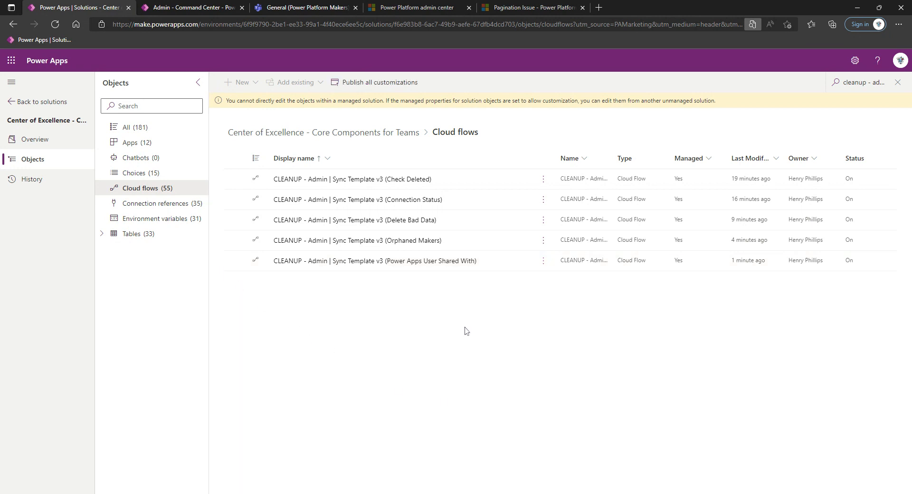